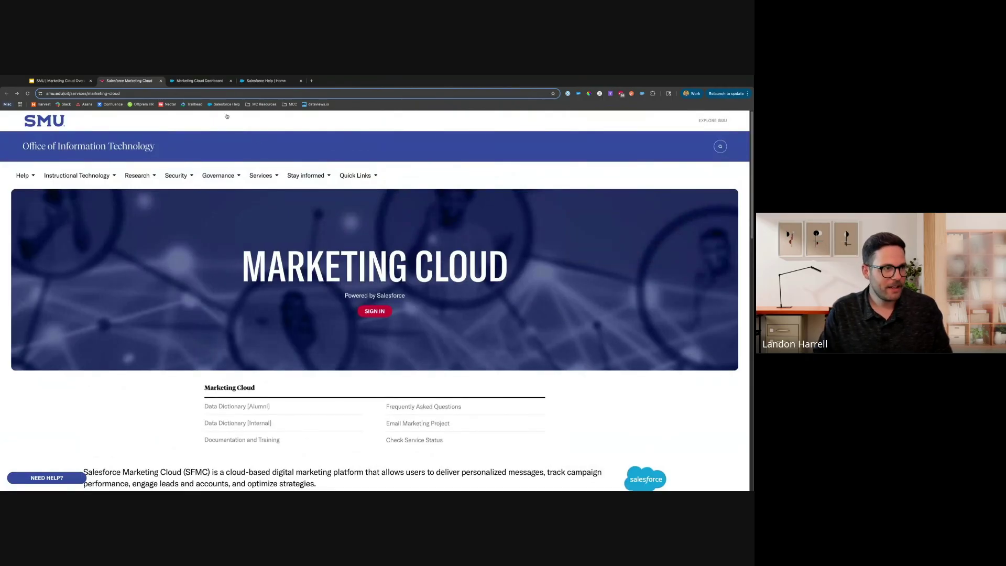
- Switch to the Marketing Cloud dashboard and view the list of available business units
click(212, 82)
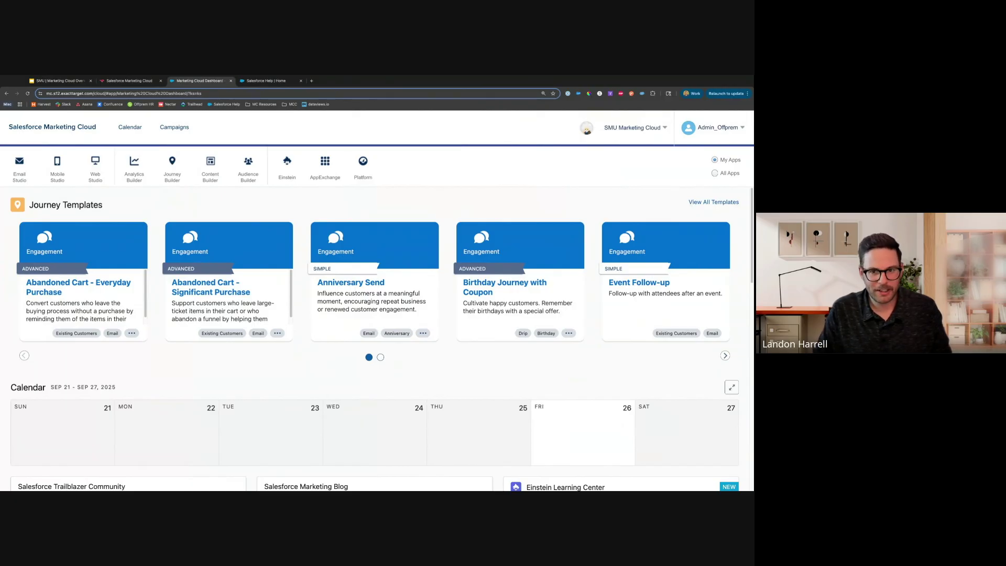
click(614, 131)
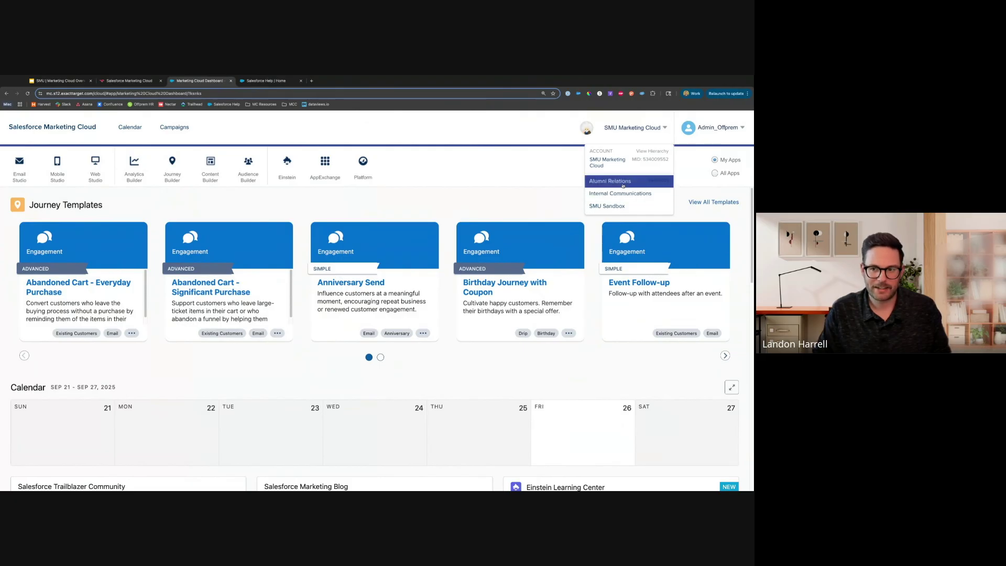
- View the Salesforce Help home page and return to the Marketing Cloud dashboard
mouse_move(709, 135)
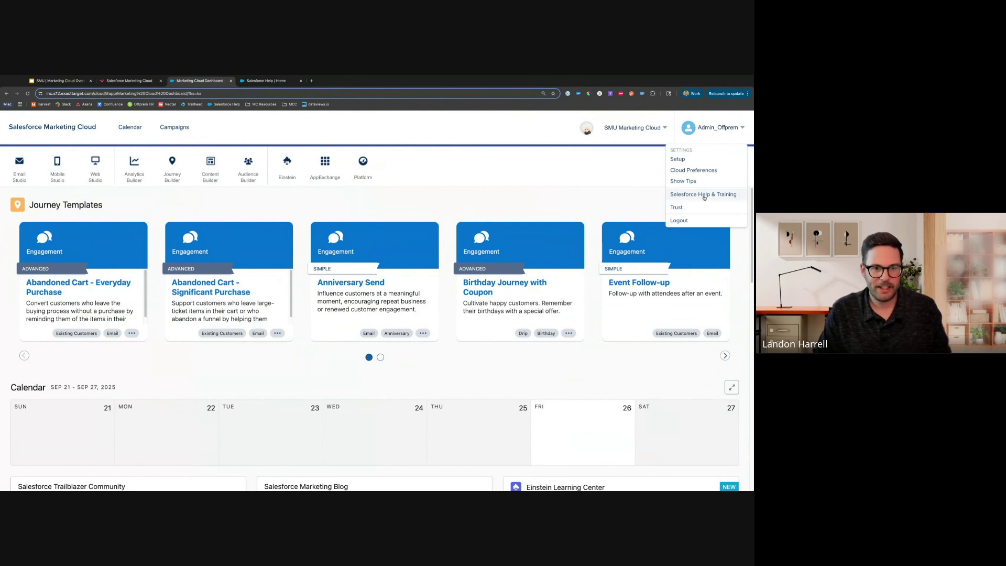
click(286, 83)
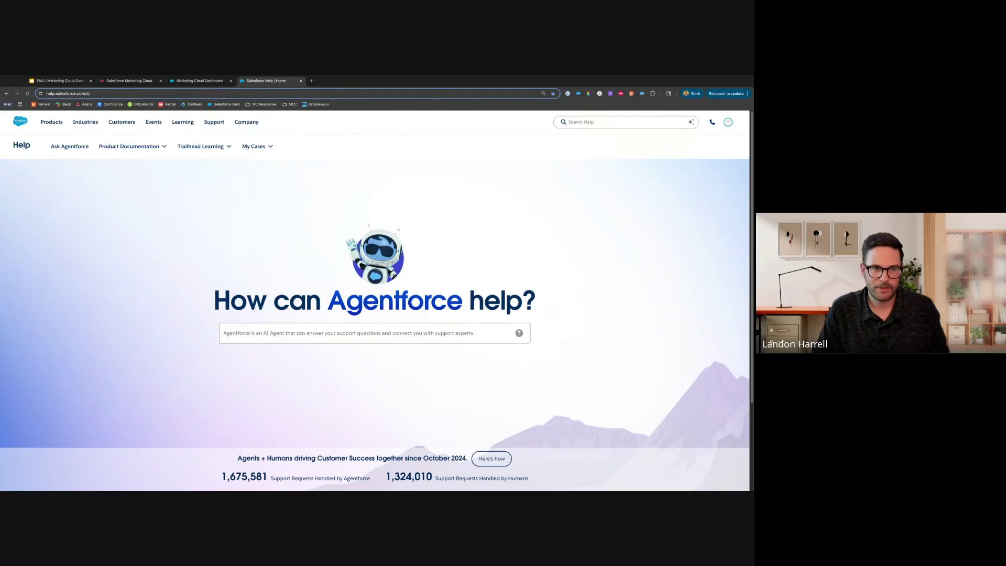
click(204, 84)
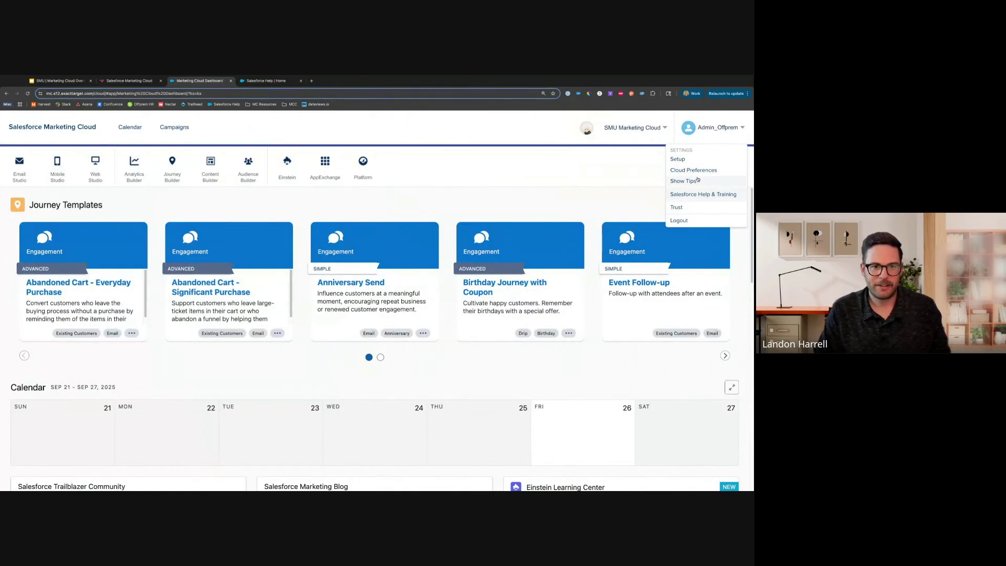
- Check the access duration setting for granting account login access in Cloud Preferences, and return to the dashboard without saving
click(687, 171)
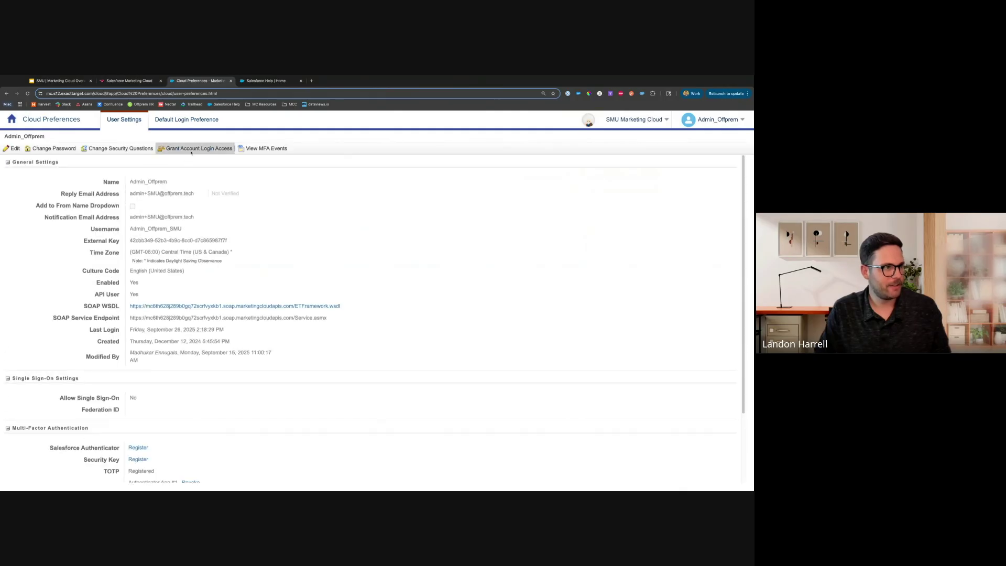
click(191, 150)
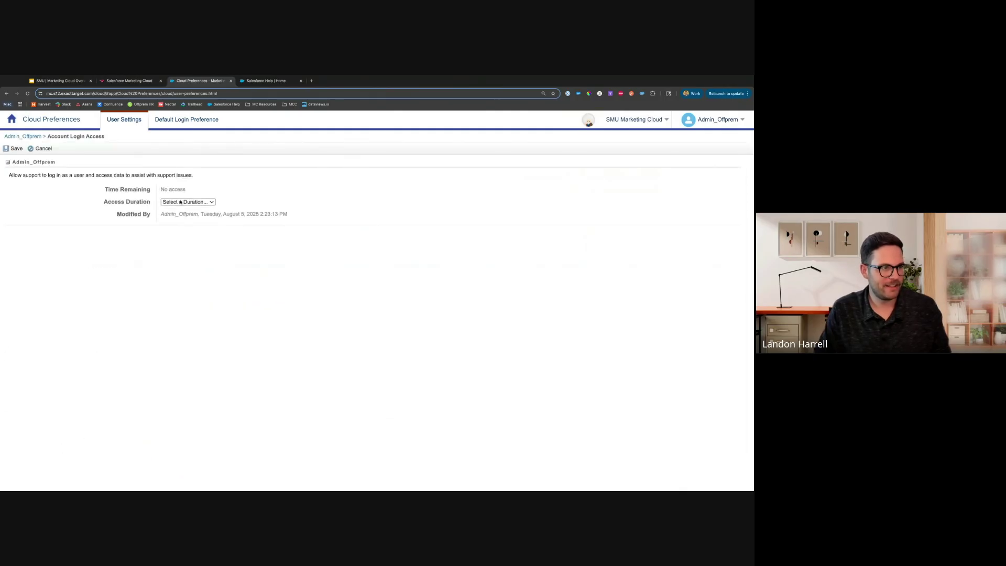
click(181, 202)
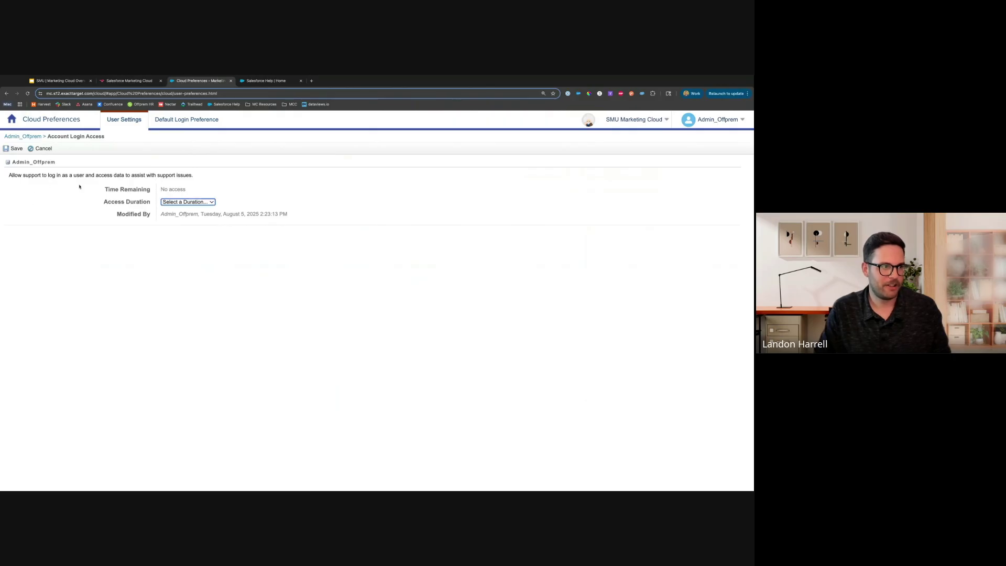
click(36, 139)
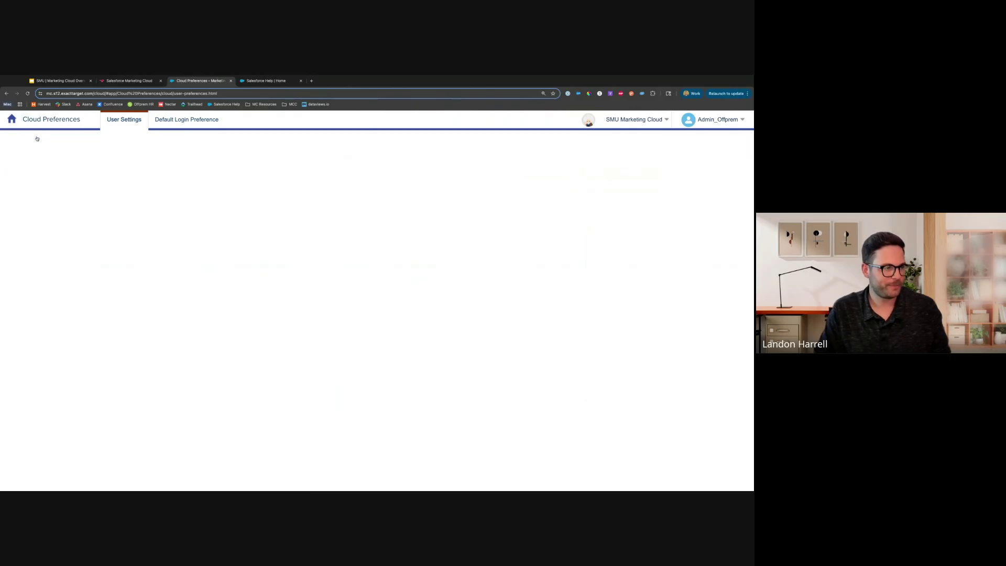
click(12, 120)
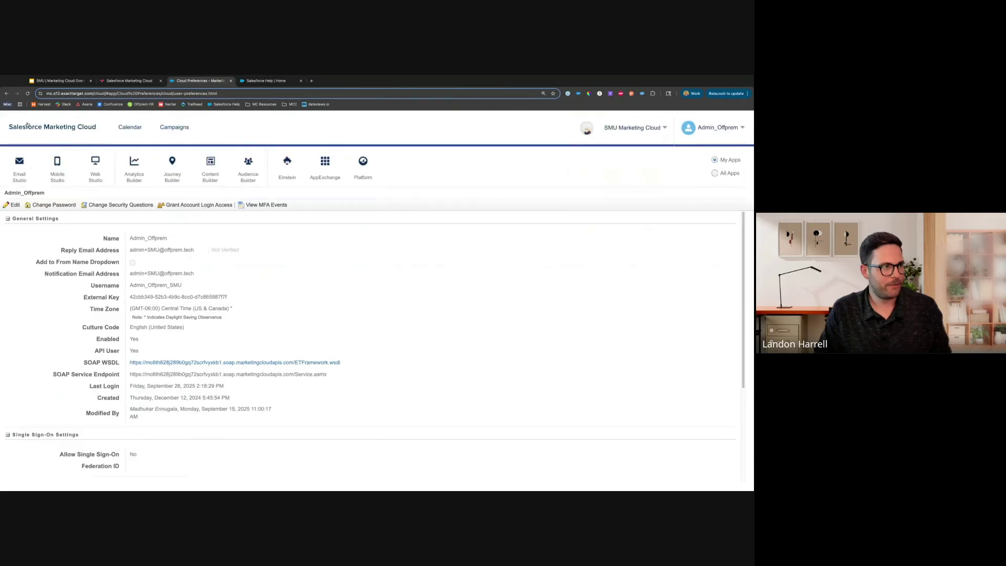
mouse_move(15, 164)
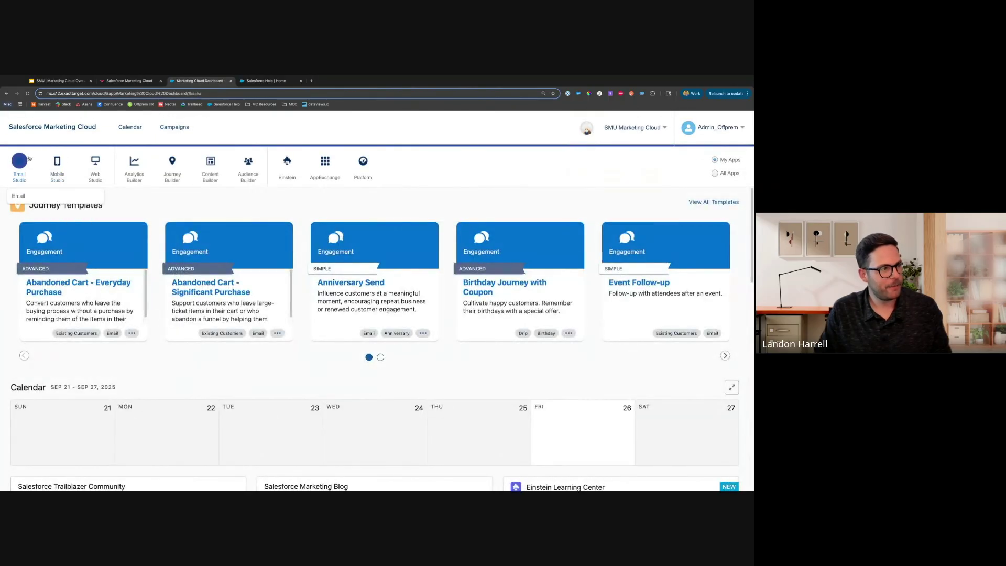
mouse_move(88, 168)
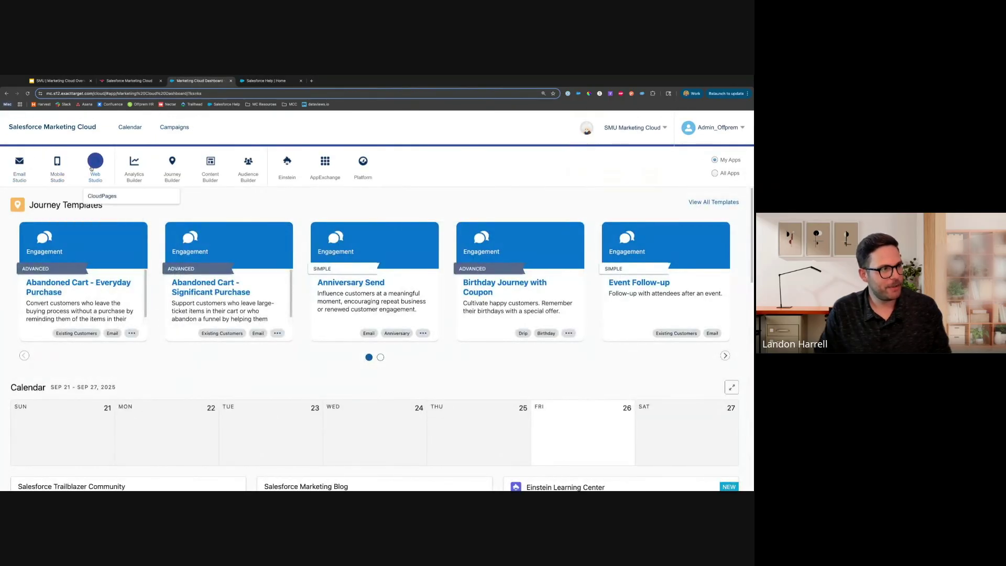
mouse_move(257, 166)
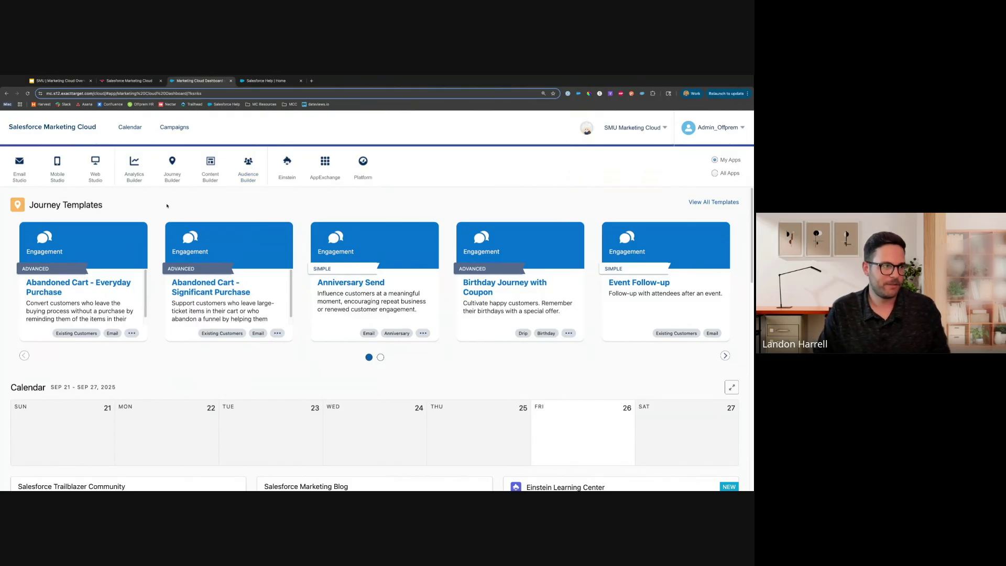
- Open the Email app in Email Studio and review its pending and past sends and the Subscribers options
mouse_move(29, 183)
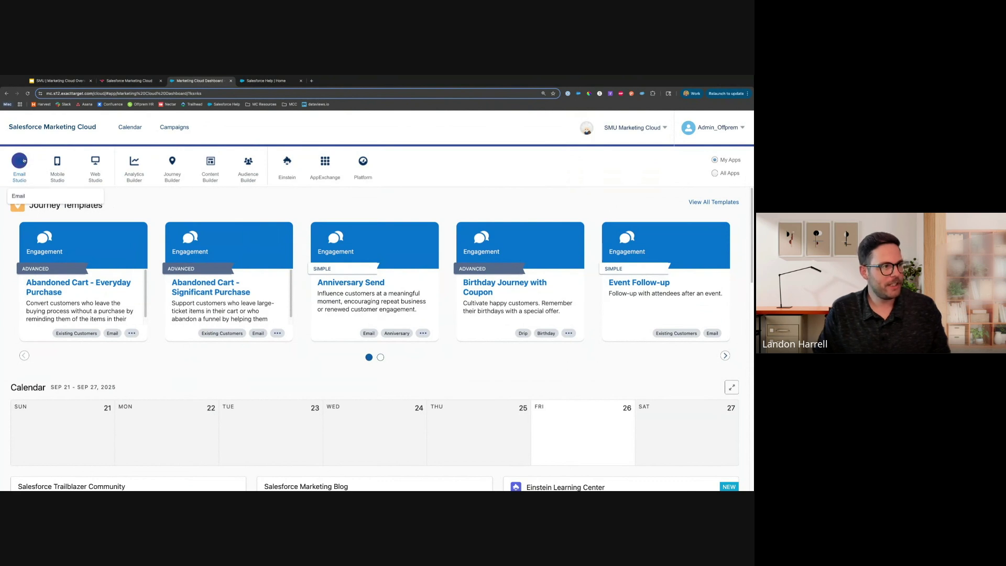
click(31, 198)
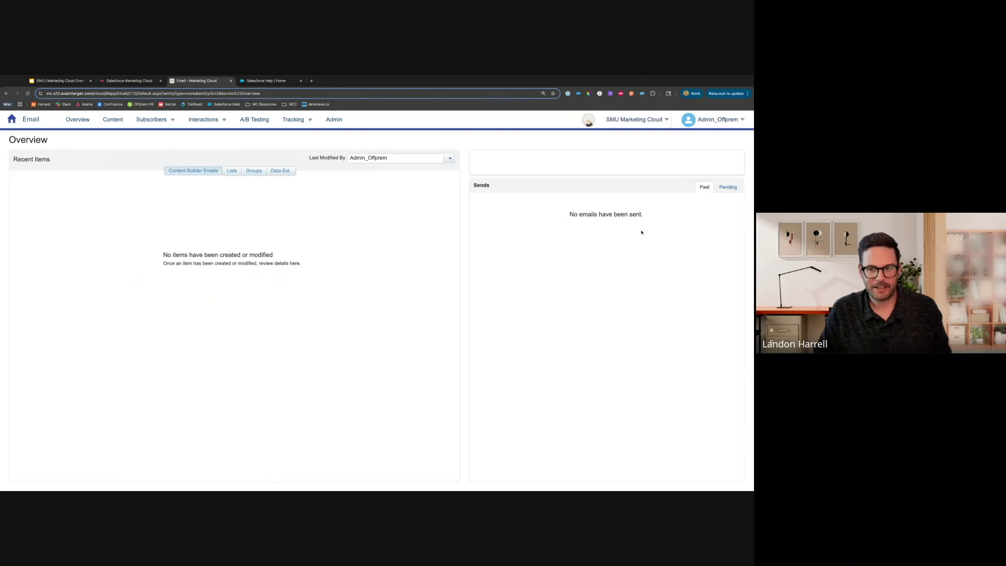
click(736, 192)
click(706, 188)
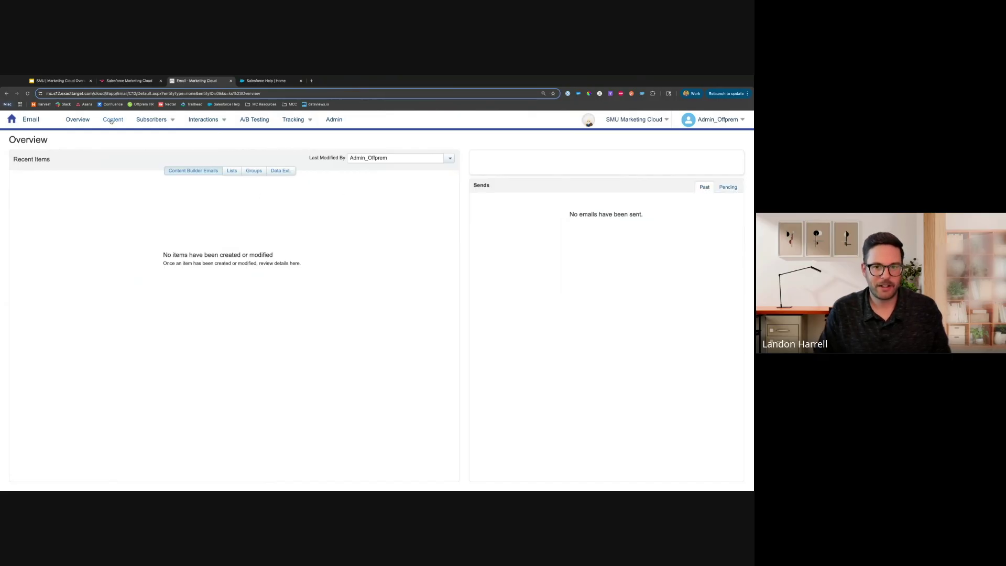
mouse_move(163, 126)
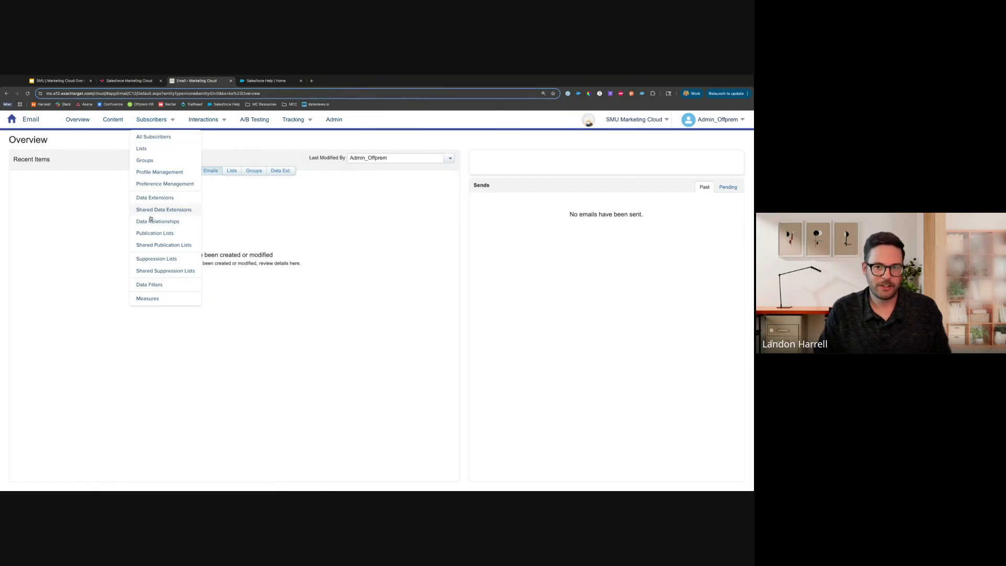
mouse_move(306, 120)
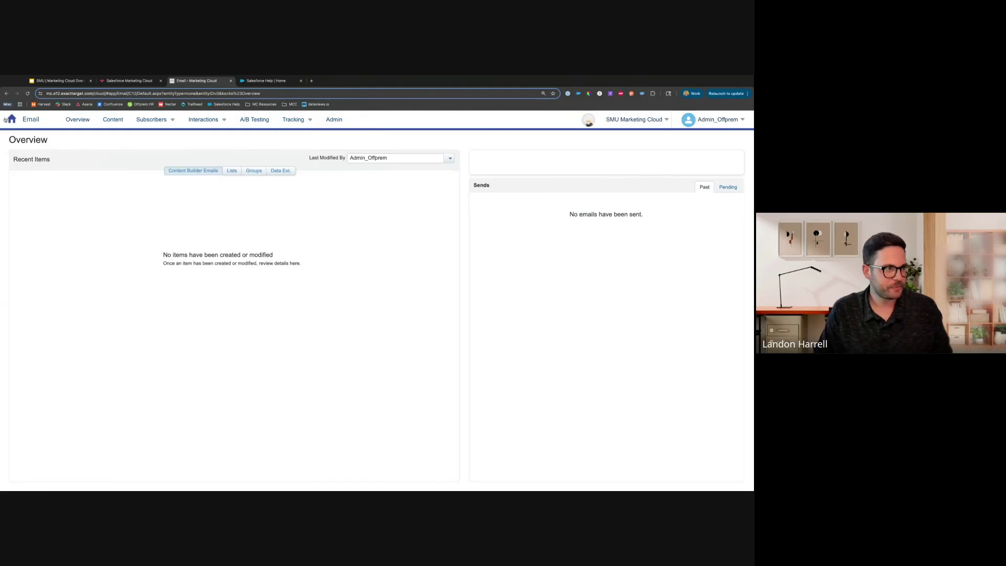
- Open the Journeys Dashboard in Journey Builder
mouse_move(14, 119)
mouse_move(177, 169)
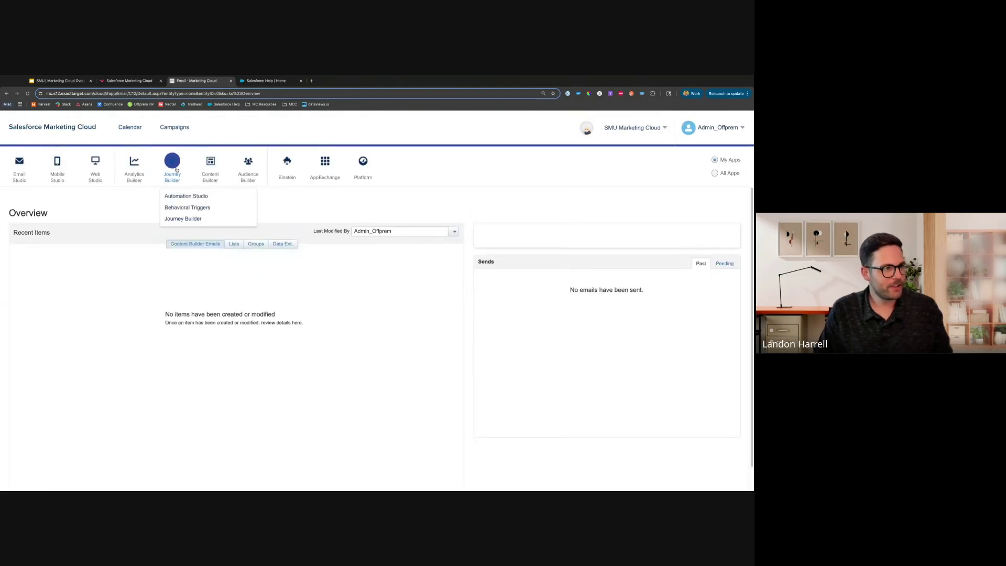
click(175, 219)
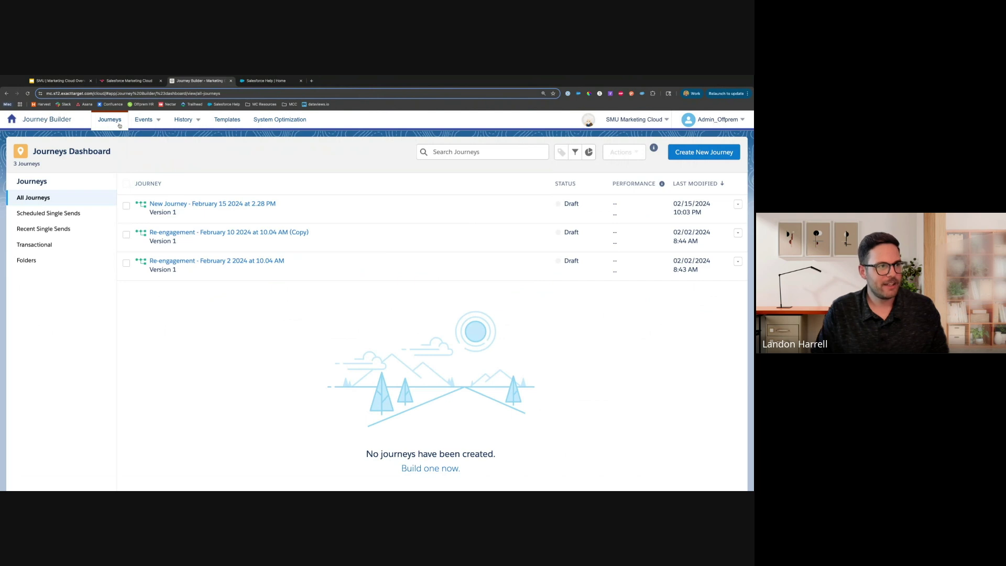
mouse_move(6, 116)
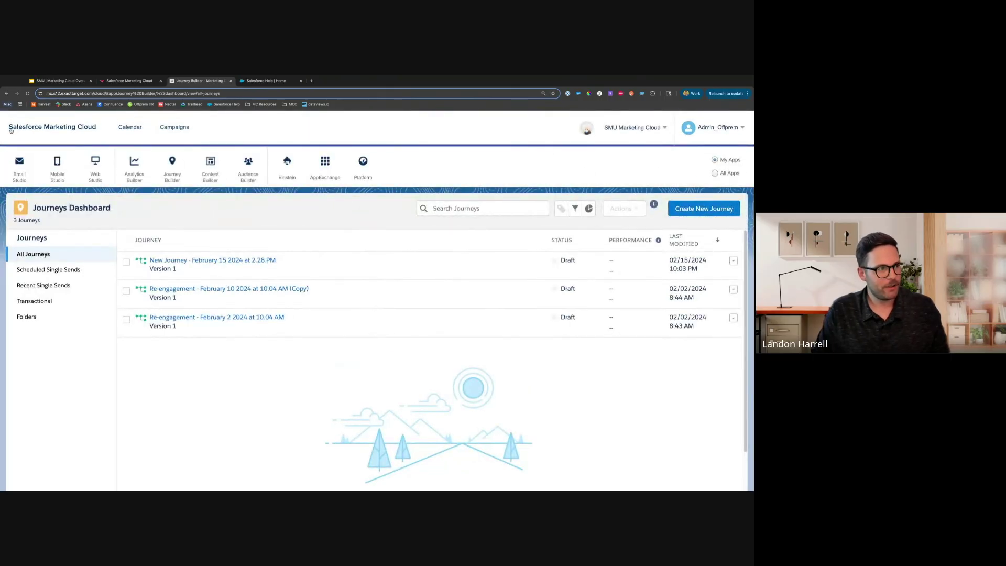
mouse_move(18, 166)
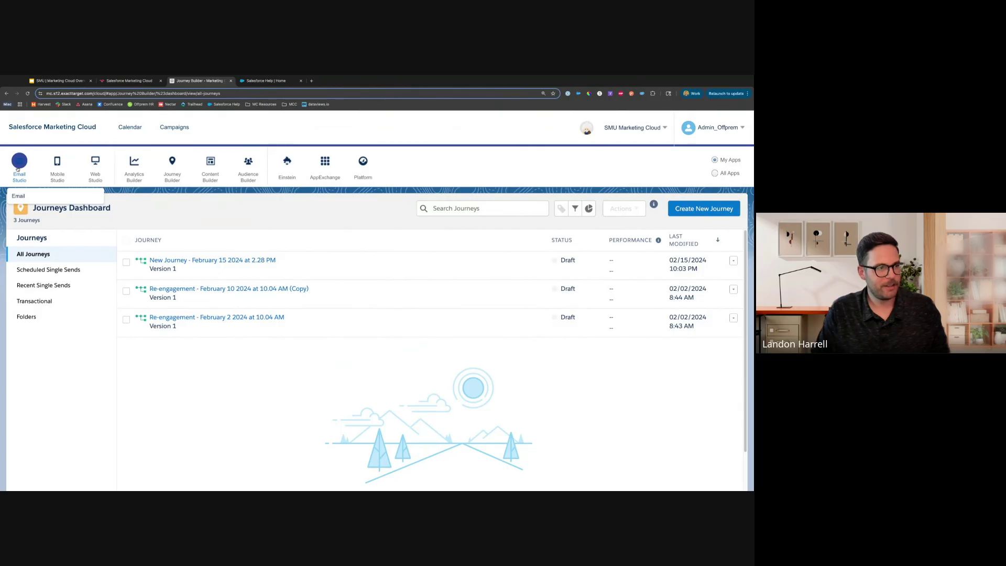
mouse_move(177, 175)
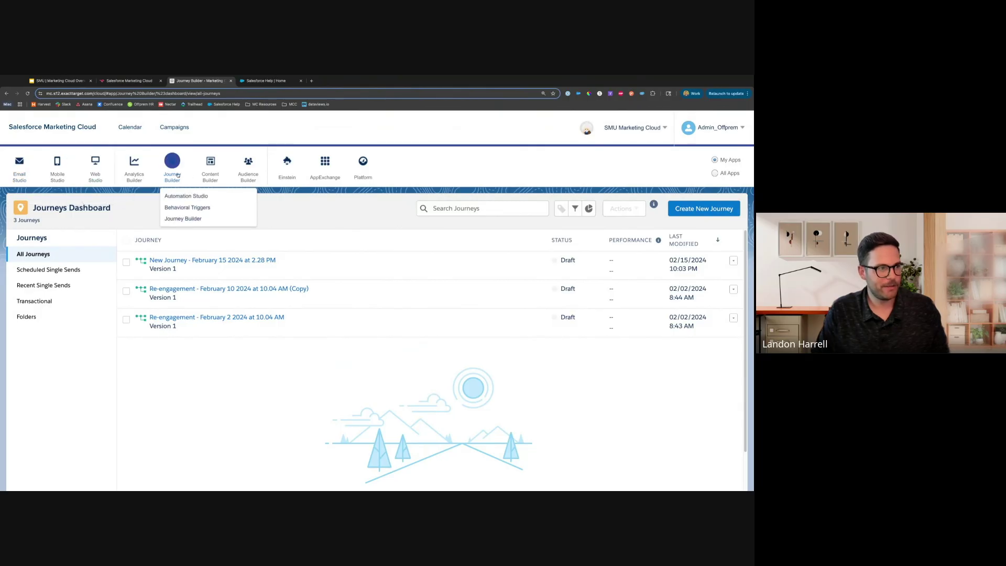
mouse_move(136, 180)
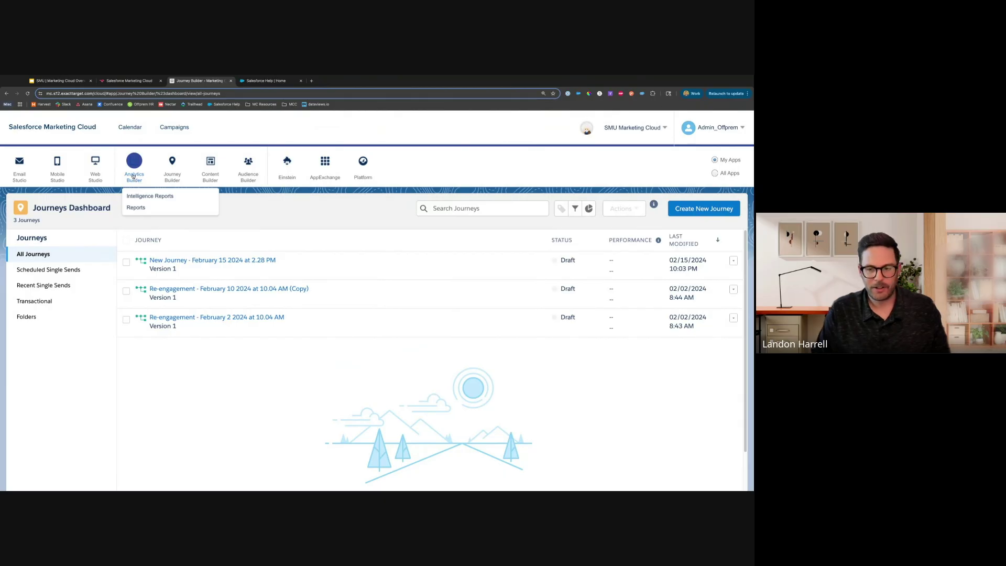
mouse_move(79, 164)
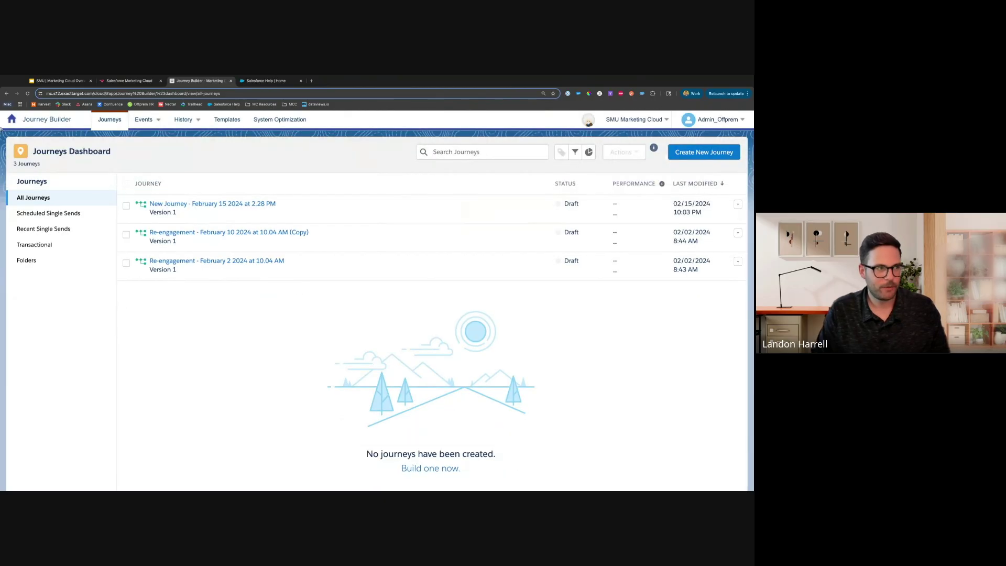
- Return to the Marketing Cloud dashboard and examine its journey templates, calendar, learning resources, recent emails, automations and journeys
click(18, 126)
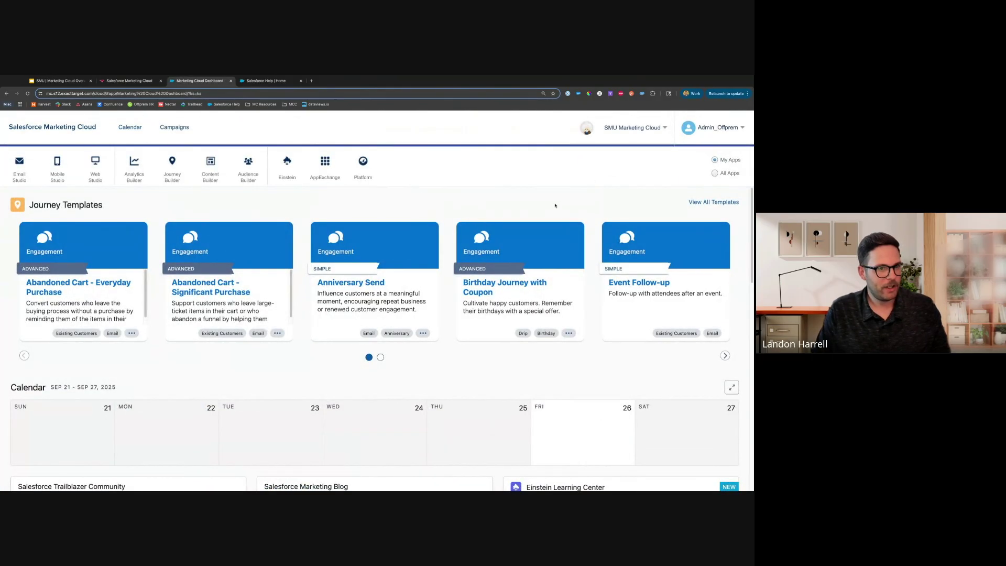
scroll(555, 206, down, 3)
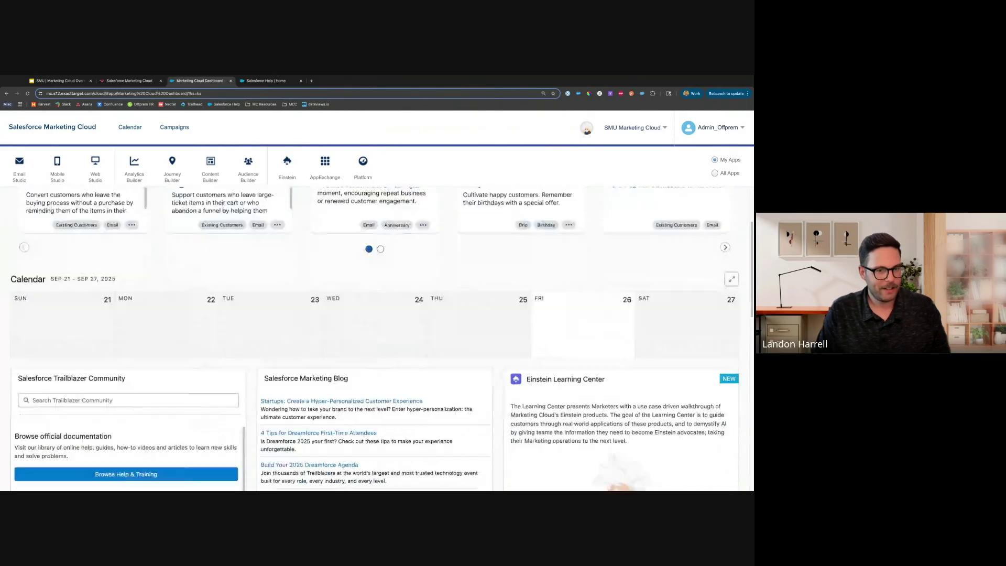
scroll(569, 223, up, 2)
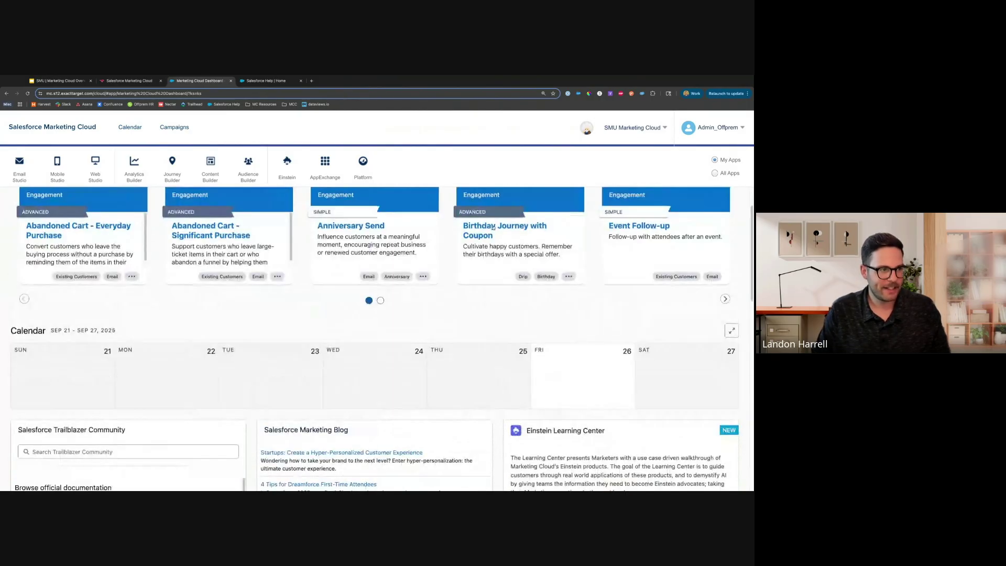
scroll(52, 233, up, 1)
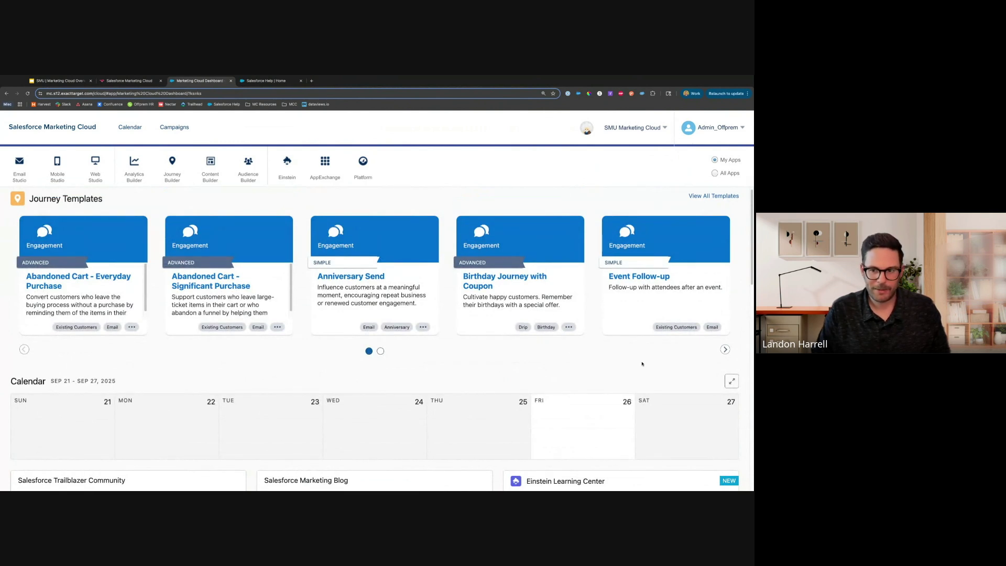
scroll(642, 364, down, 3)
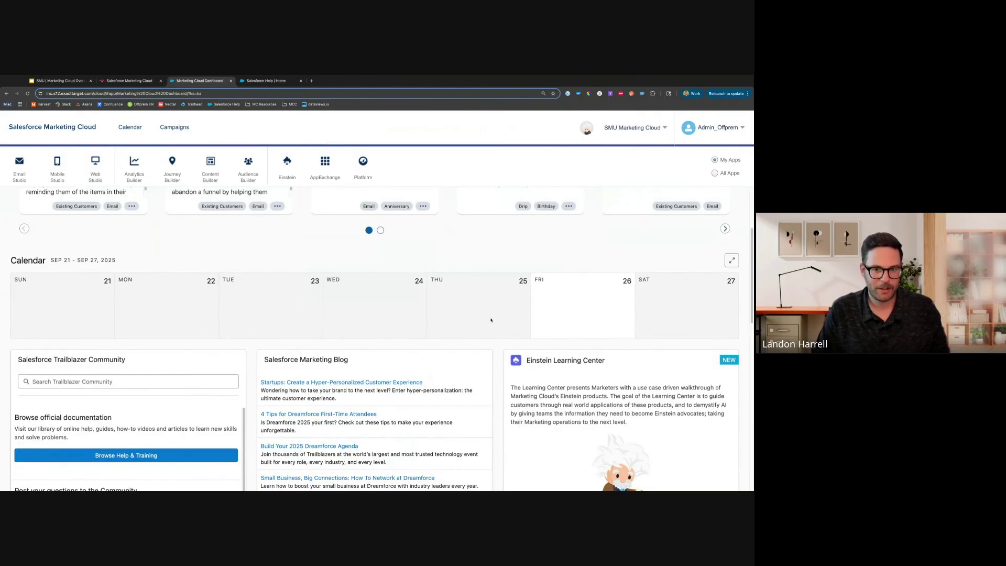
scroll(493, 319, down, 3)
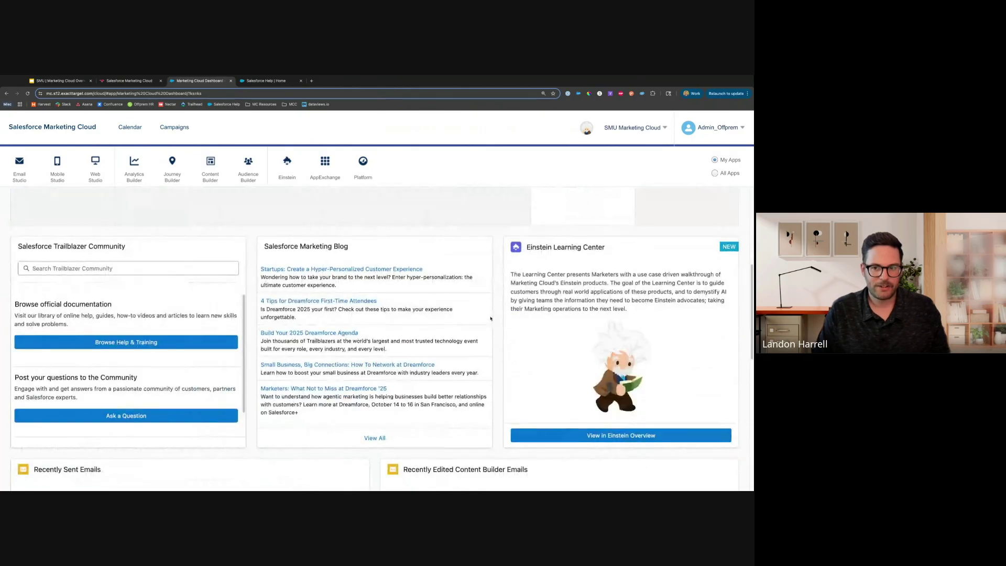
scroll(442, 318, down, 4)
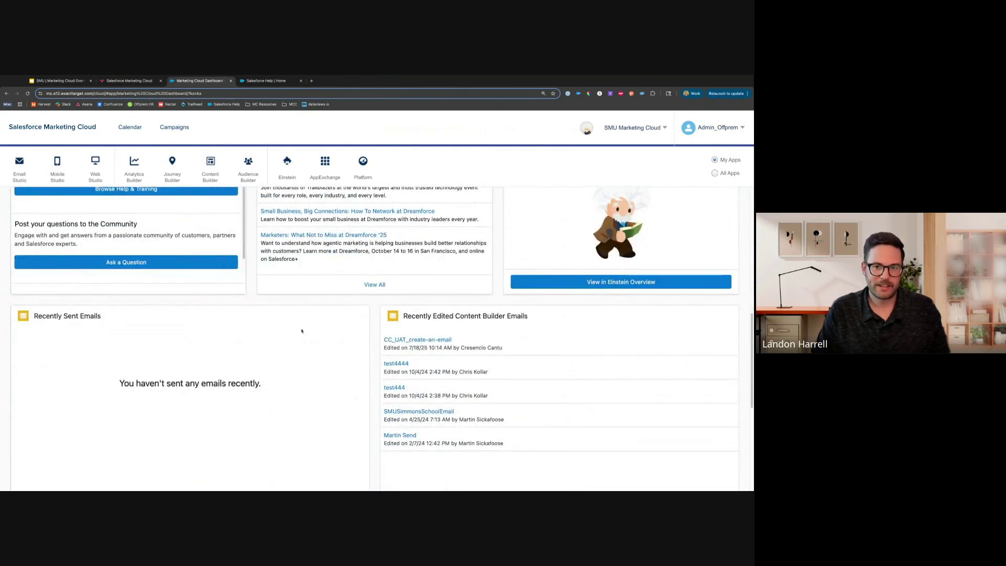
scroll(431, 329, down, 6)
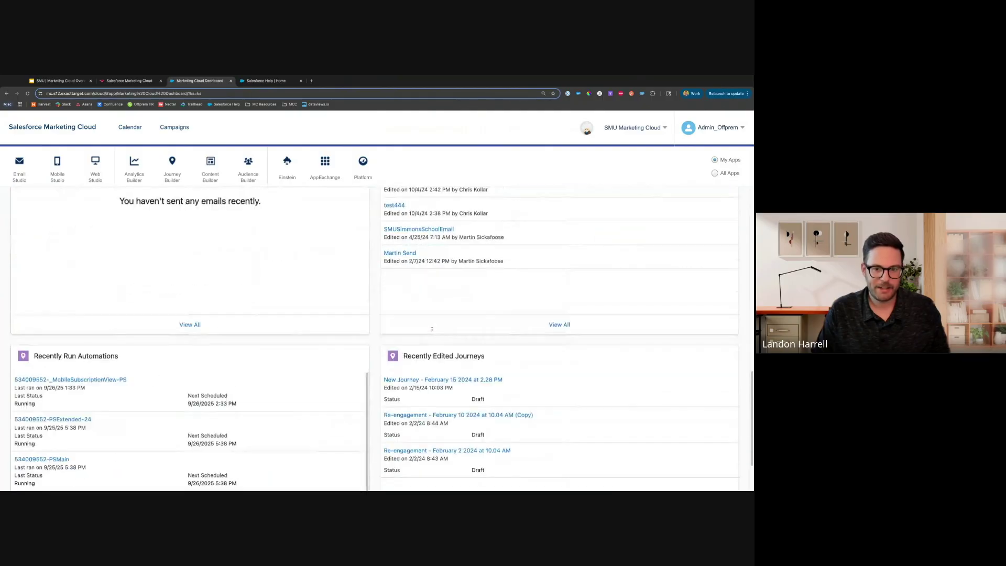
scroll(470, 330, down, 1)
scroll(494, 340, up, 10)
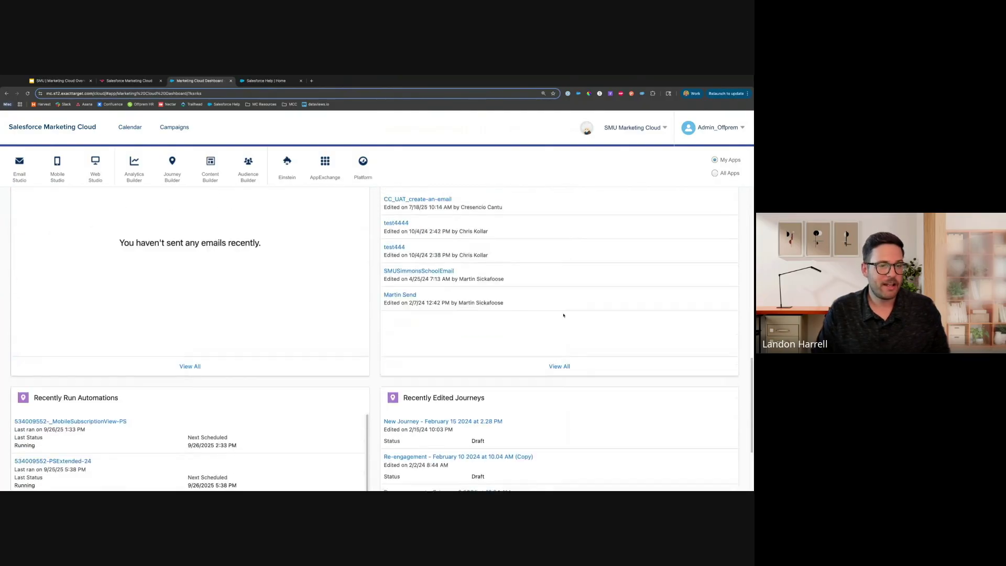
scroll(376, 293, up, 4)
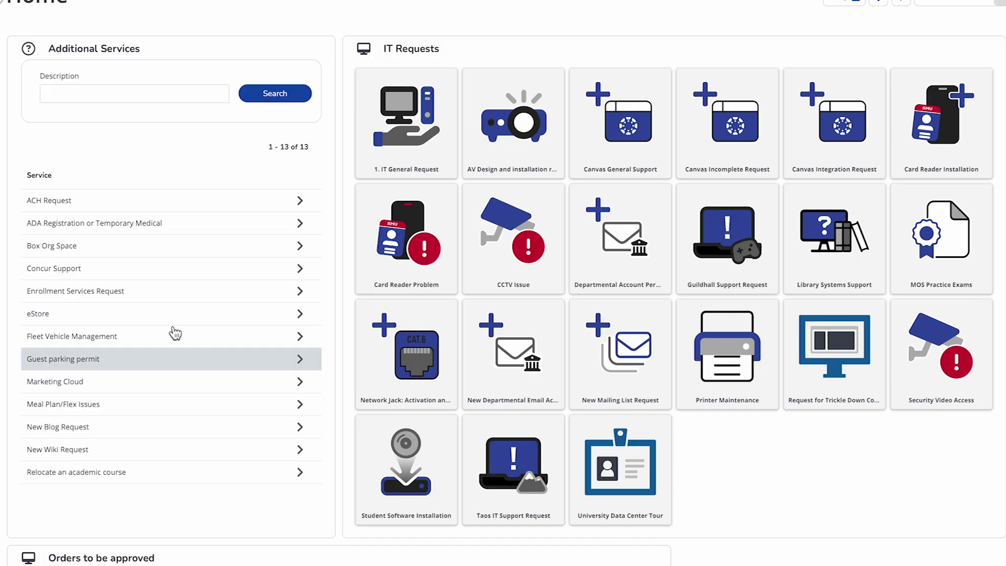
- In the IT service portal, open a Marketing Cloud request and choose "Issues with data or data selection" as the assistance type
scroll(149, 254, down, 1)
click(151, 384)
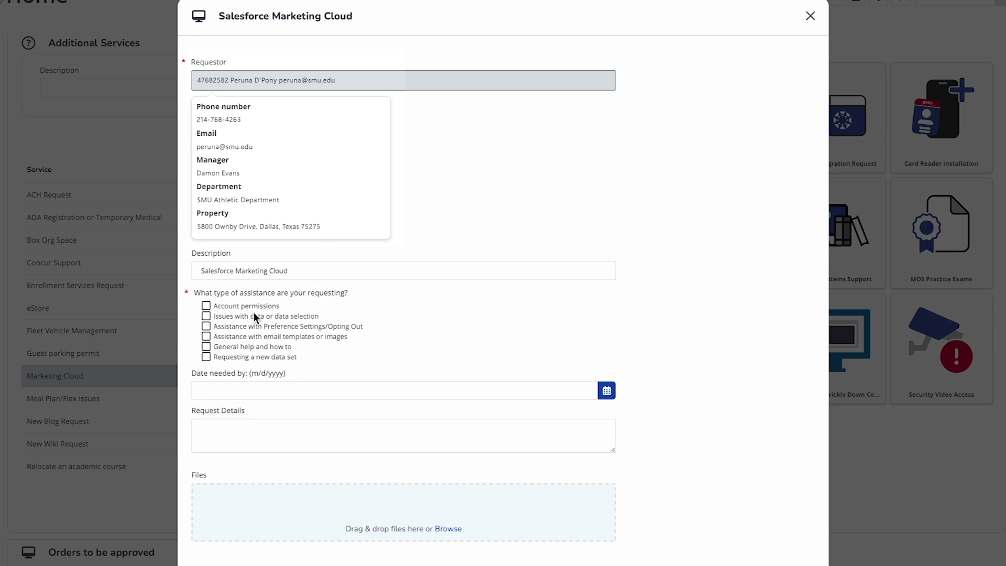
click(206, 317)
- Set the request's needed-by date to 12/18/2025 and open the Request Details field for entry
click(373, 392)
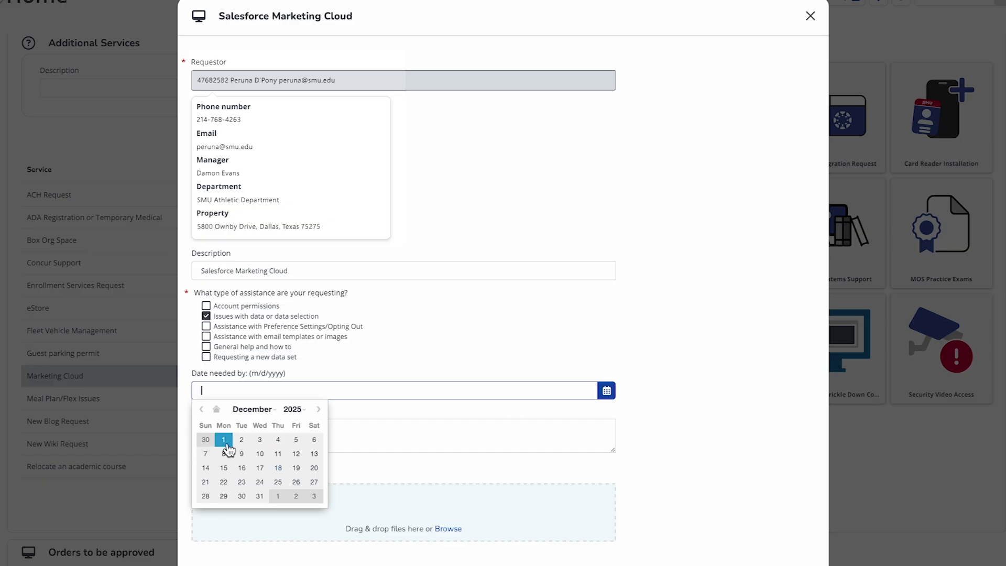
click(276, 468)
click(246, 433)
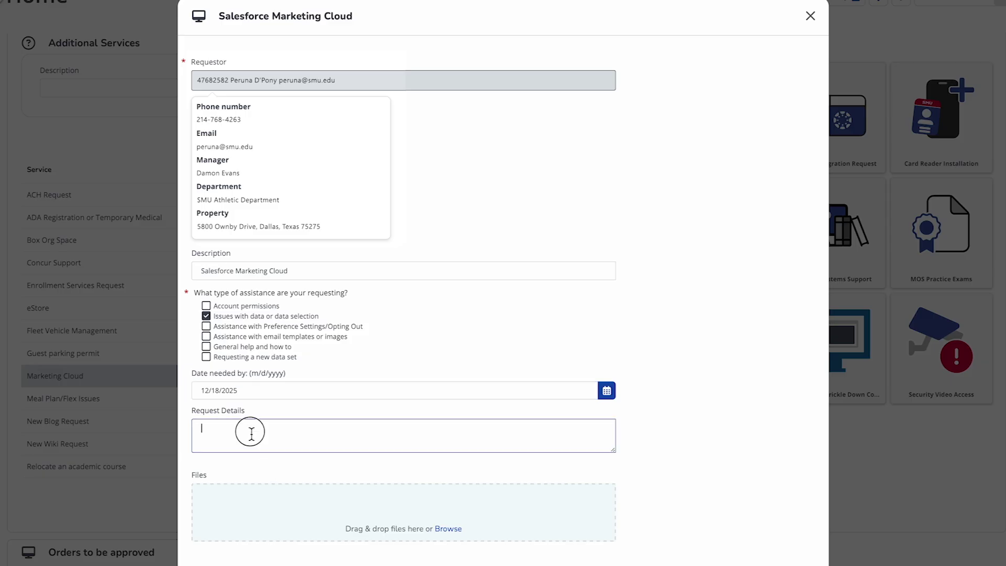